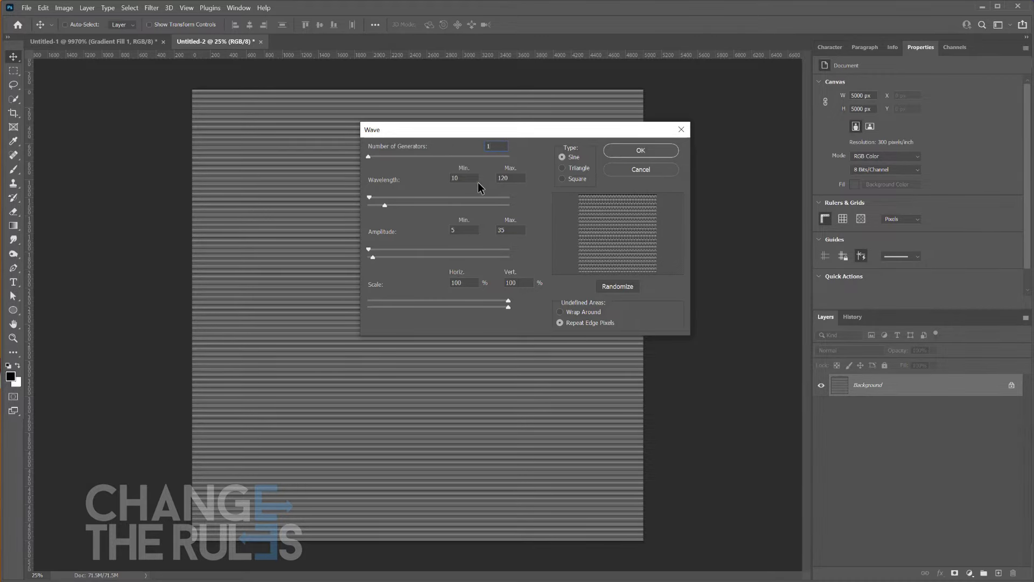
# Set the Wave filter's wavelength to 140 minimum and 141 maximum, and its amplitude to 50 minimum and 51 maximum
pyautogui.press('Tab')
pyautogui.write('140')
pyautogui.press('Tab')
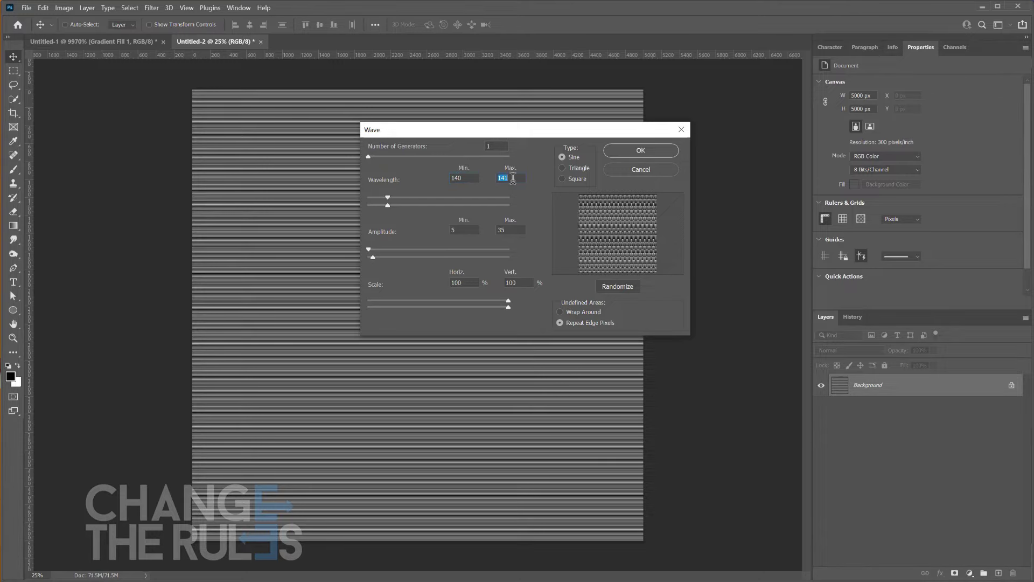
pyautogui.press('Tab')
pyautogui.write('50')
pyautogui.press('Tab')
pyautogui.write('51')
# Set the wave scale to 50% horizontal and 51% vertical, and apply the filter to the striped background
pyautogui.press('Tab')
pyautogui.write('50')
pyautogui.click(521, 282)
pyautogui.doubleClick(508, 282)
pyautogui.write('51')
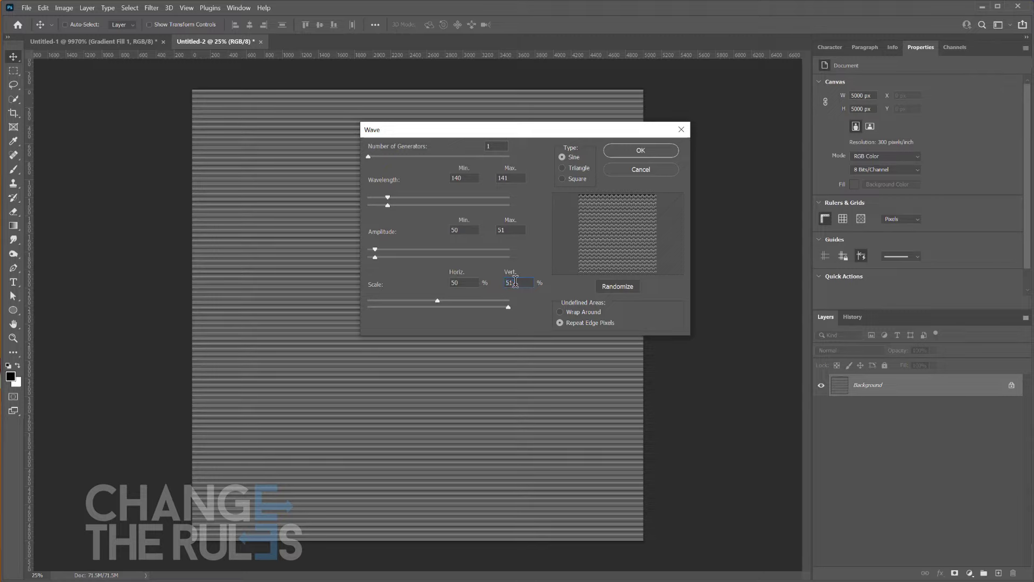
pyautogui.click(605, 150)
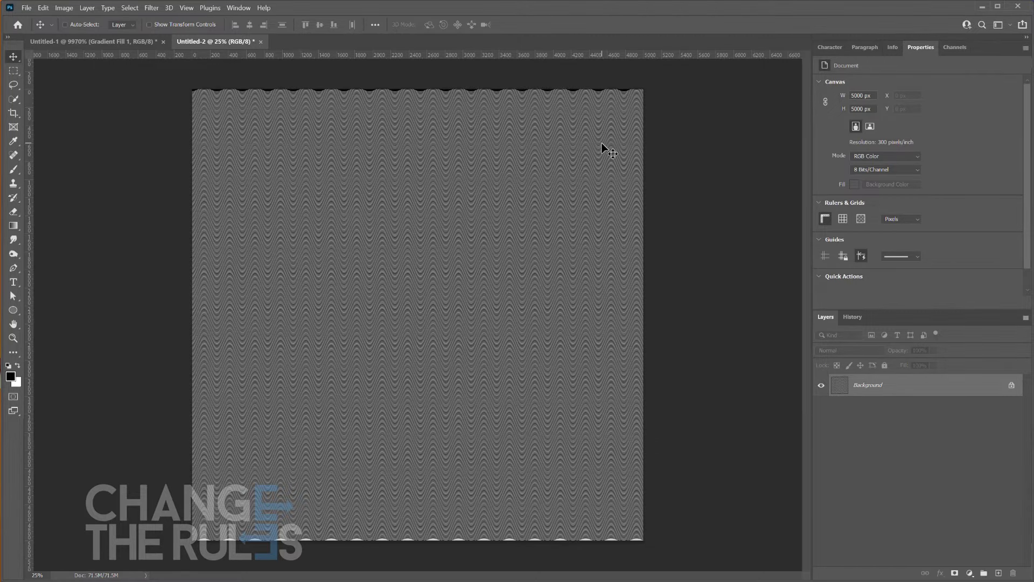
# Duplicate the wavy Background layer and rotate the copy 90° clockwise
pyautogui.moveTo(958, 388); pyautogui.dragTo(998, 573)
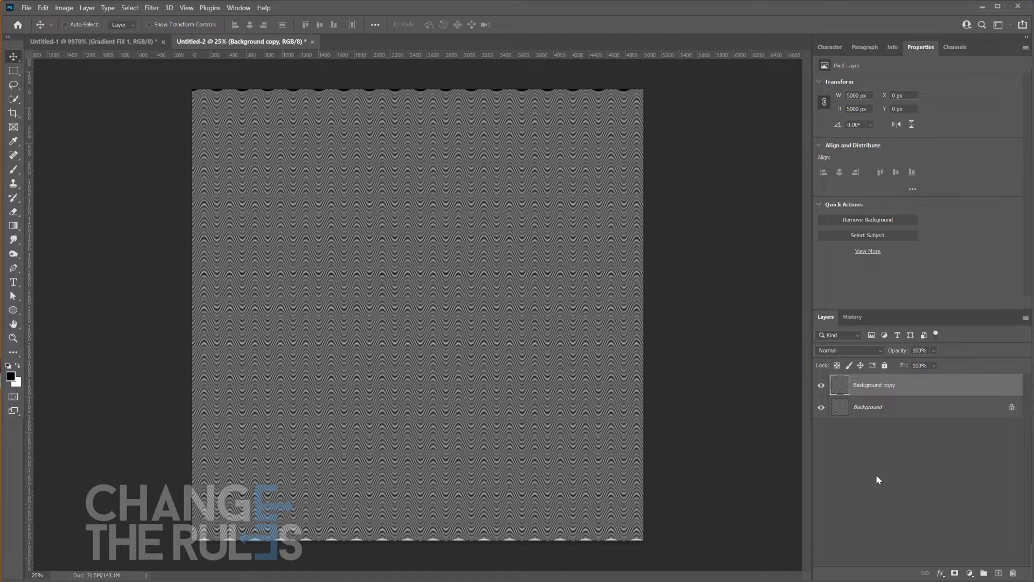
pyautogui.click(43, 8)
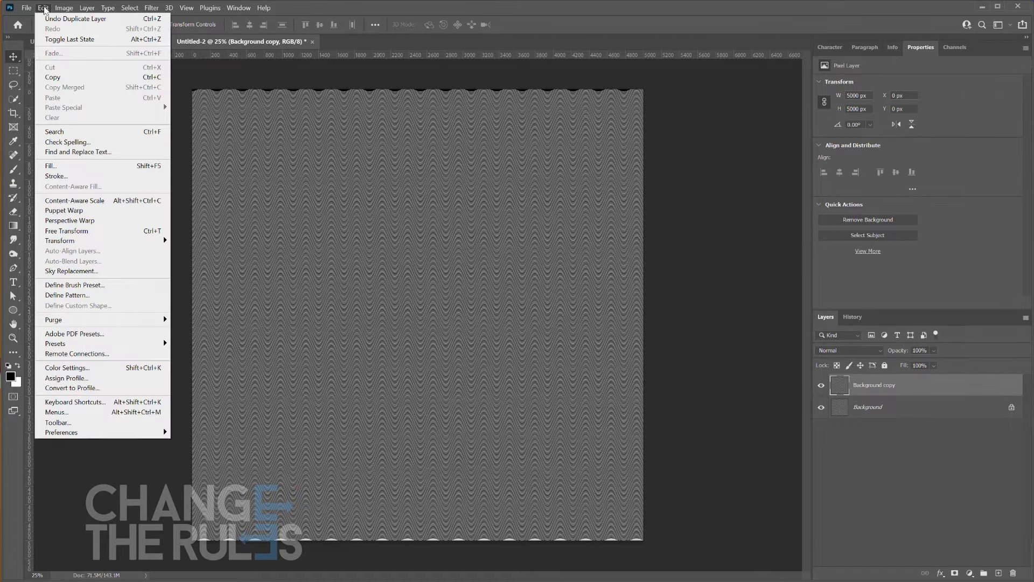
pyautogui.moveTo(106, 245)
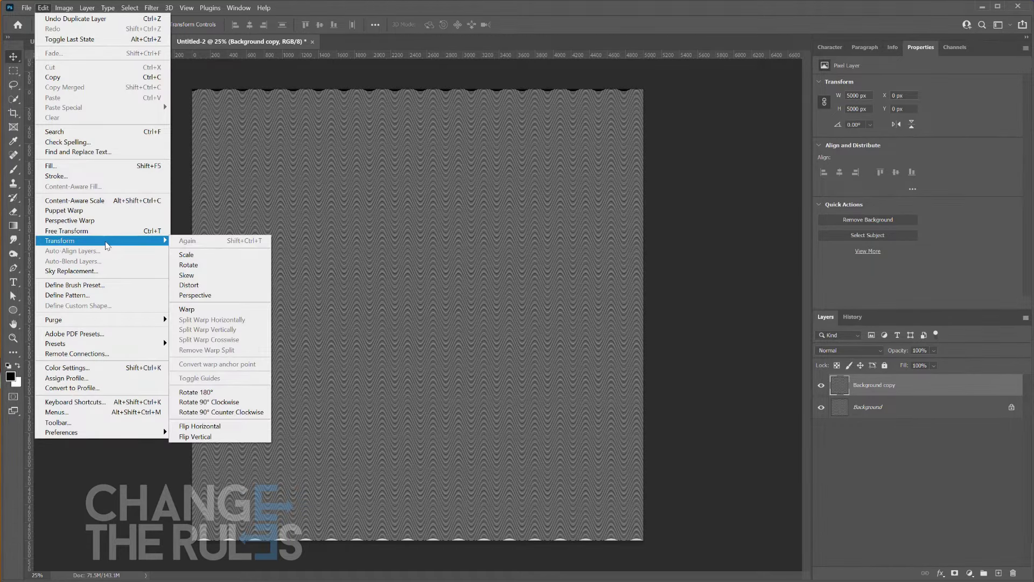
pyautogui.click(217, 403)
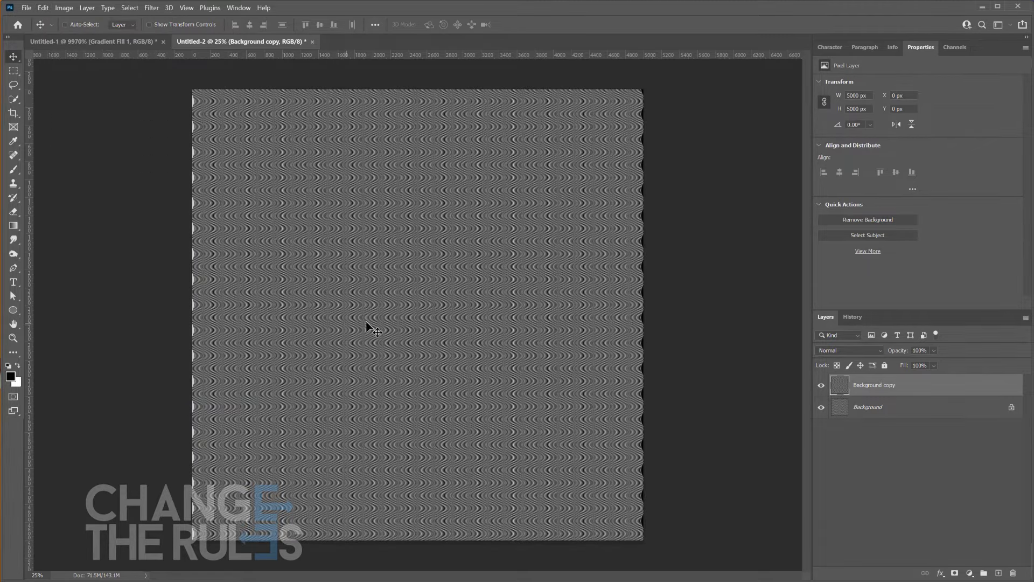
# Set the rotated Background copy layer's blend mode to Soft Light
pyautogui.click(832, 350)
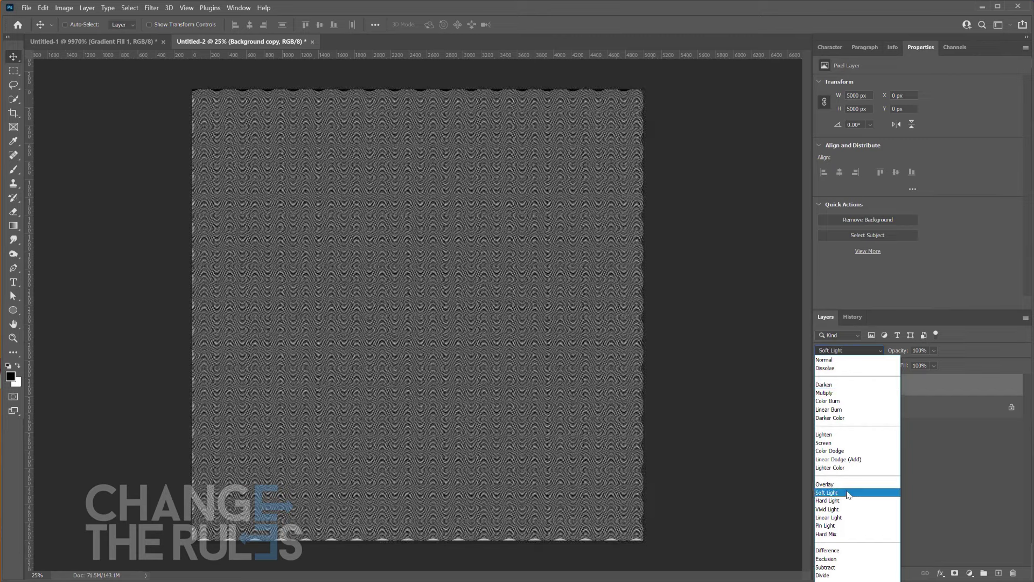
pyautogui.click(847, 493)
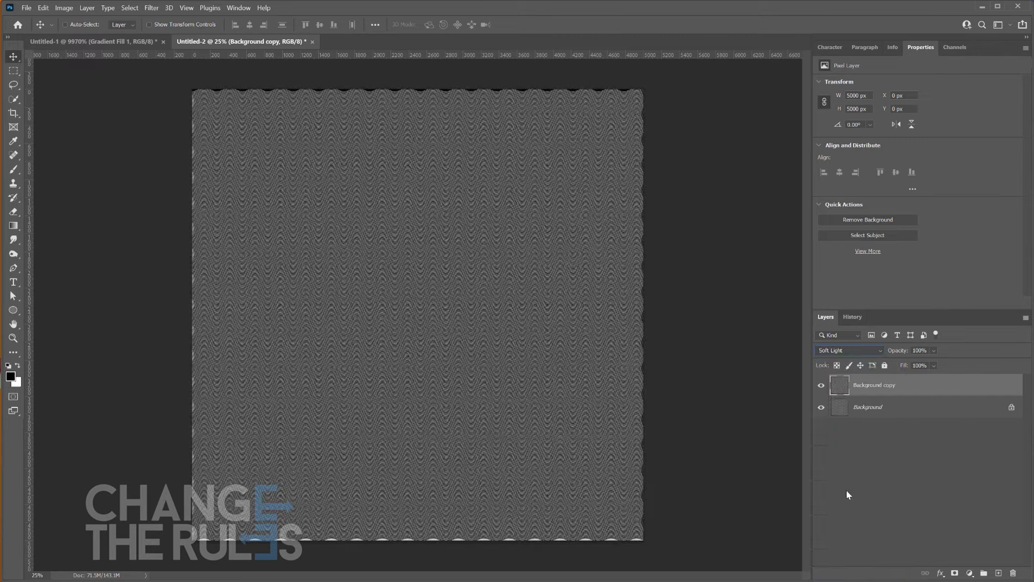
pyautogui.scroll(3, 452, 144)
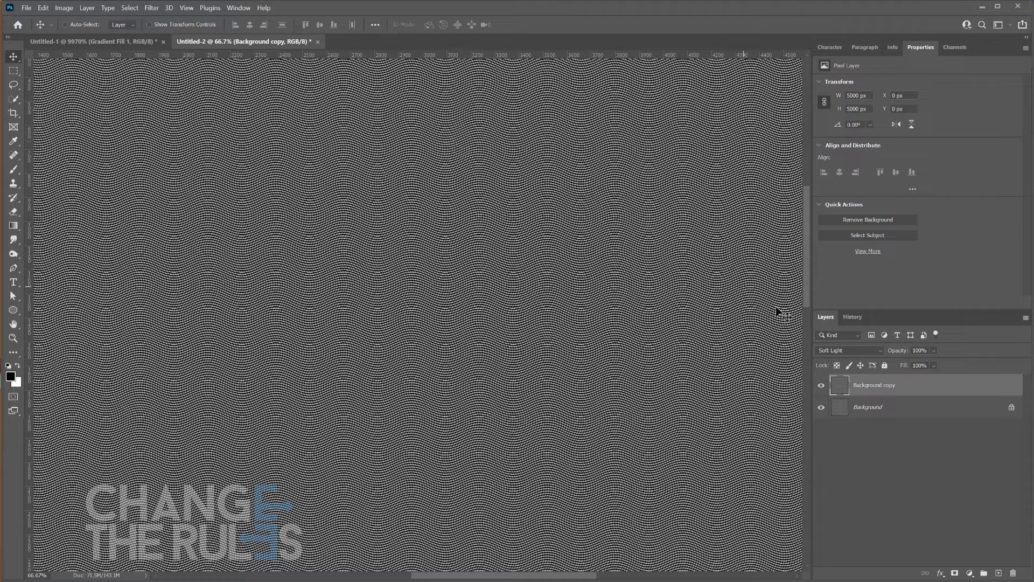
# Combine the Background copy and Background layers into one smart object
pyautogui.keyDown('shift'); pyautogui.click(912, 408); pyautogui.keyUp('shift')
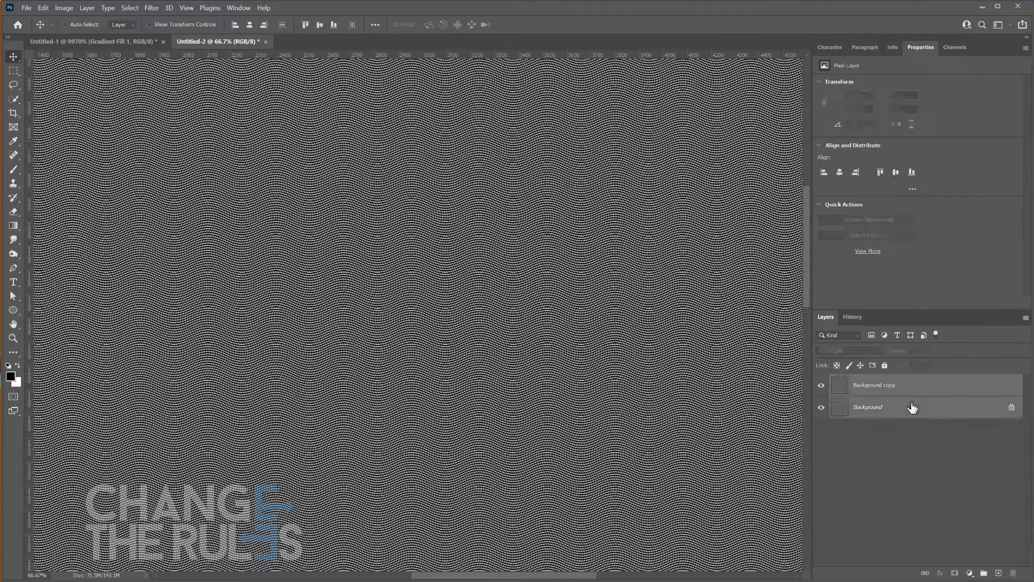
pyautogui.rightClick(852, 384)
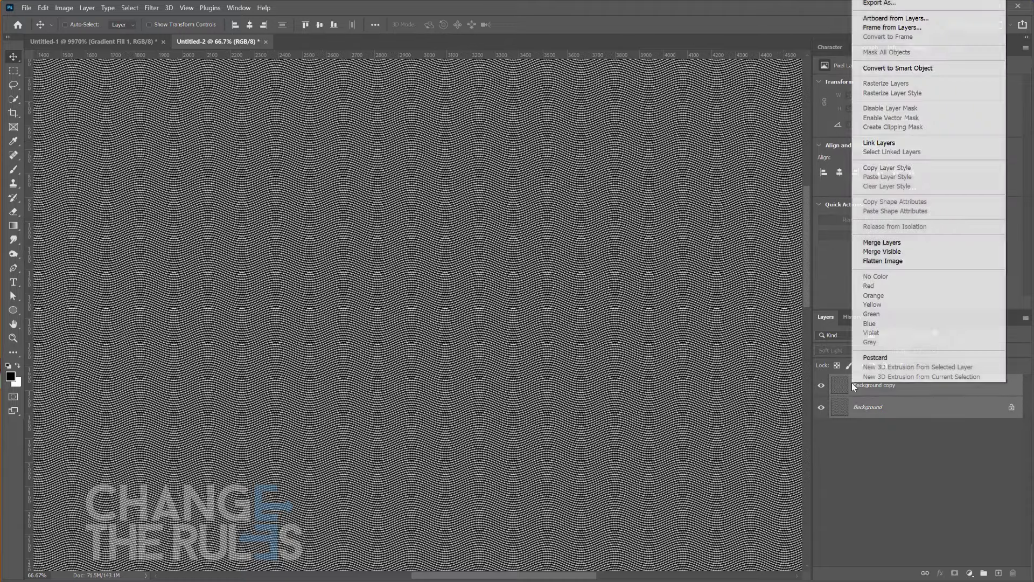
pyautogui.click(881, 68)
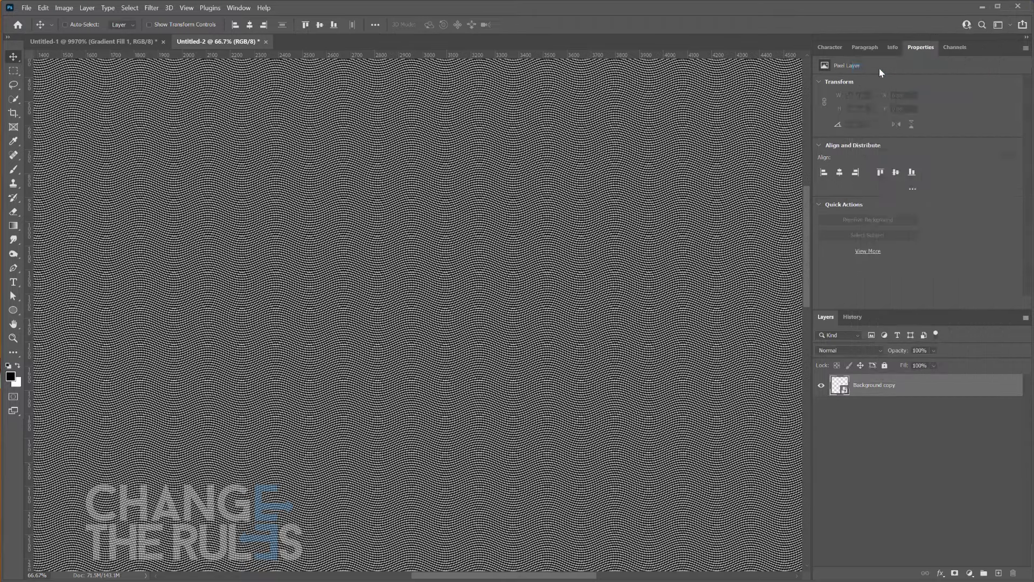
# Bring up the portrait photo beautiful-white-wall-facial-treatment.jpg and desaturate it
pyautogui.moveTo(879, 68); pyautogui.dragTo(394, 40)
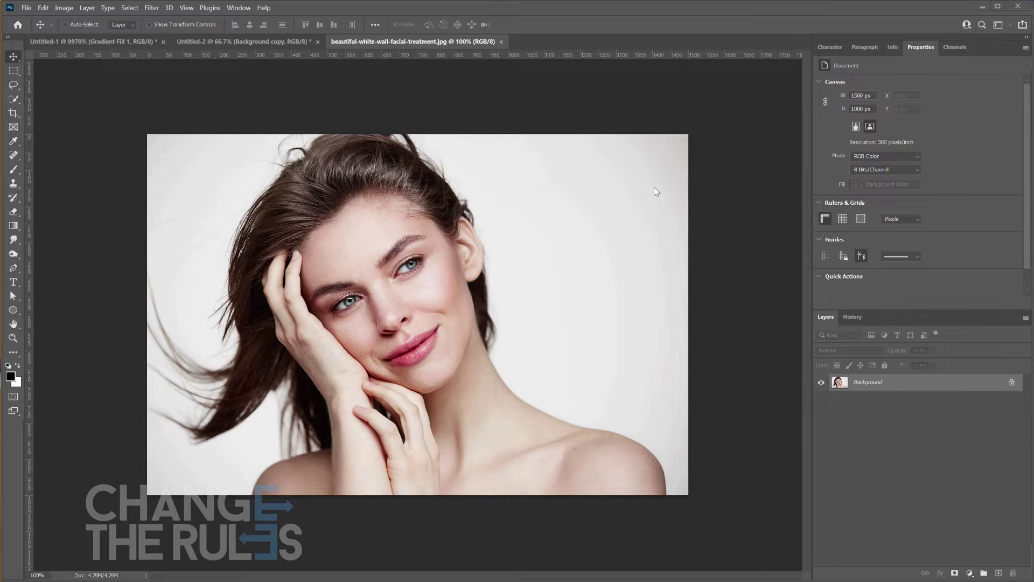
pyautogui.click(64, 8)
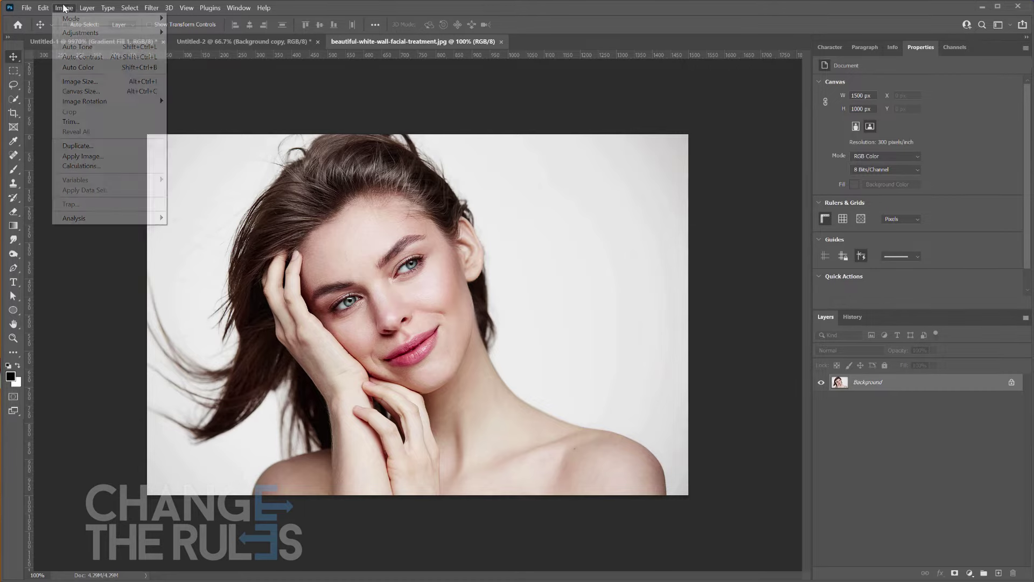
pyautogui.moveTo(78, 34)
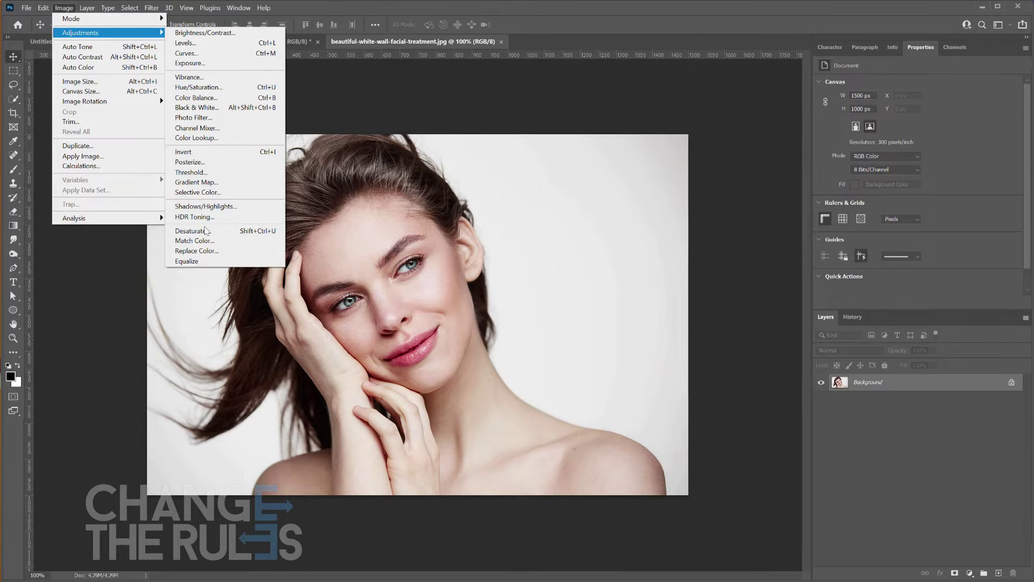
pyautogui.click(207, 231)
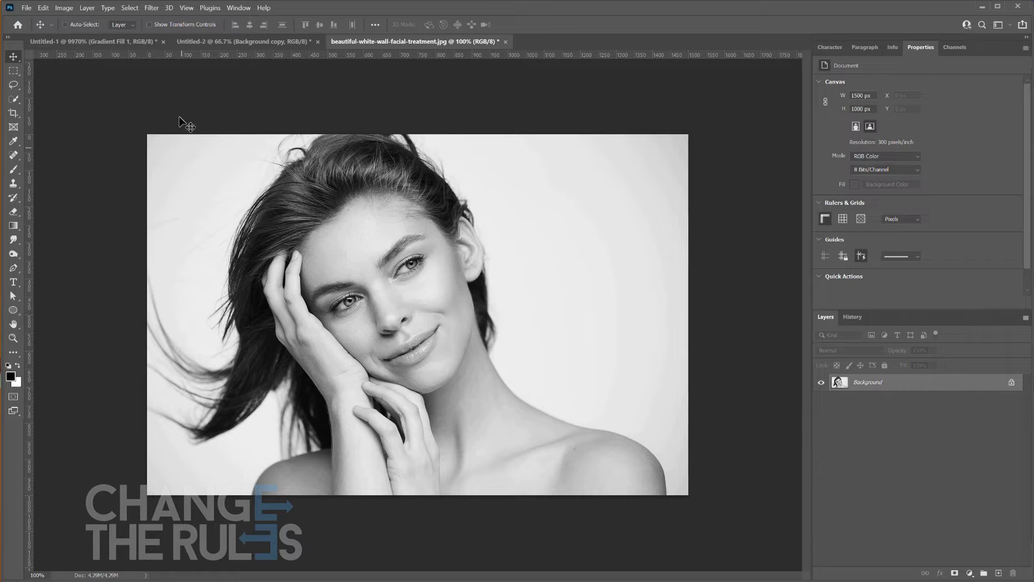
# Apply the Oil Paint filter to the portrait with stylization 3.4, cleanliness 6.0 and scale 4.5
pyautogui.click(151, 8)
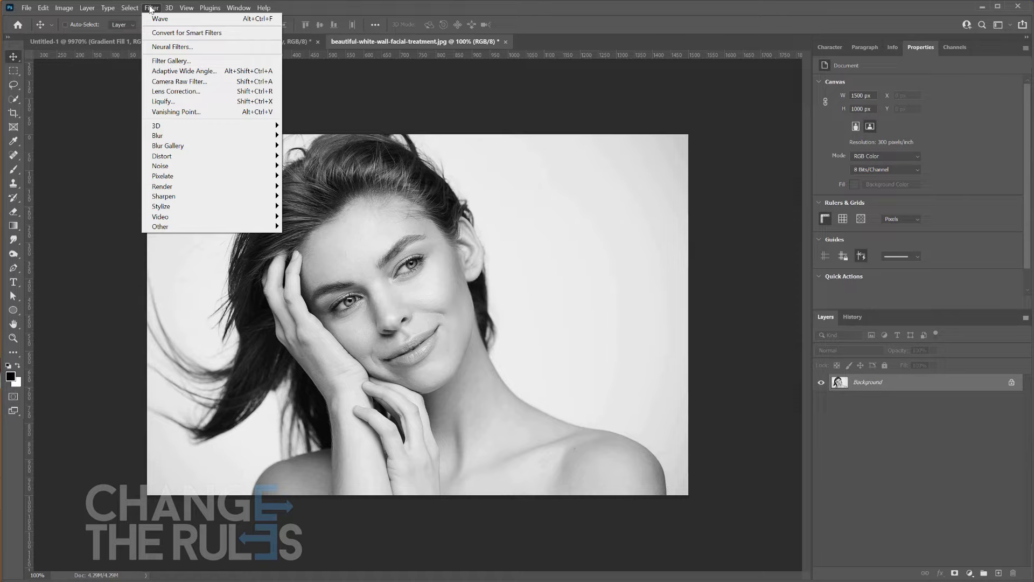
pyautogui.moveTo(190, 207)
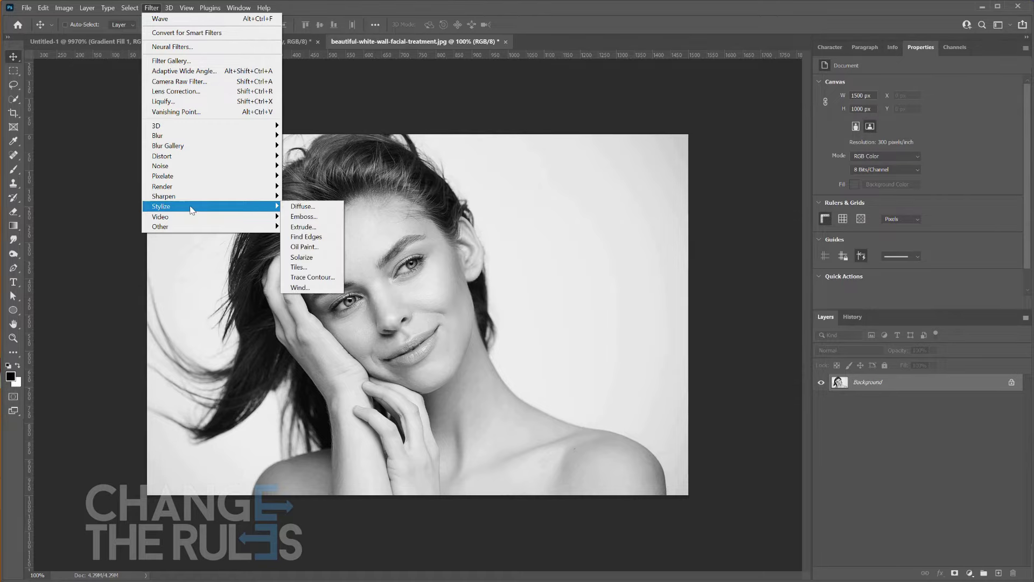
pyautogui.click(320, 246)
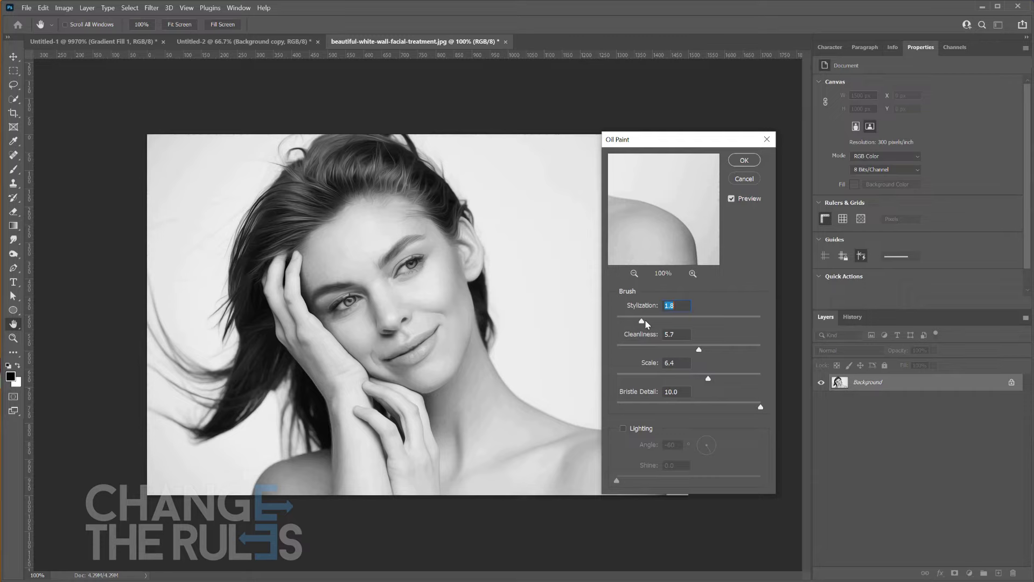
pyautogui.moveTo(645, 321); pyautogui.dragTo(670, 383)
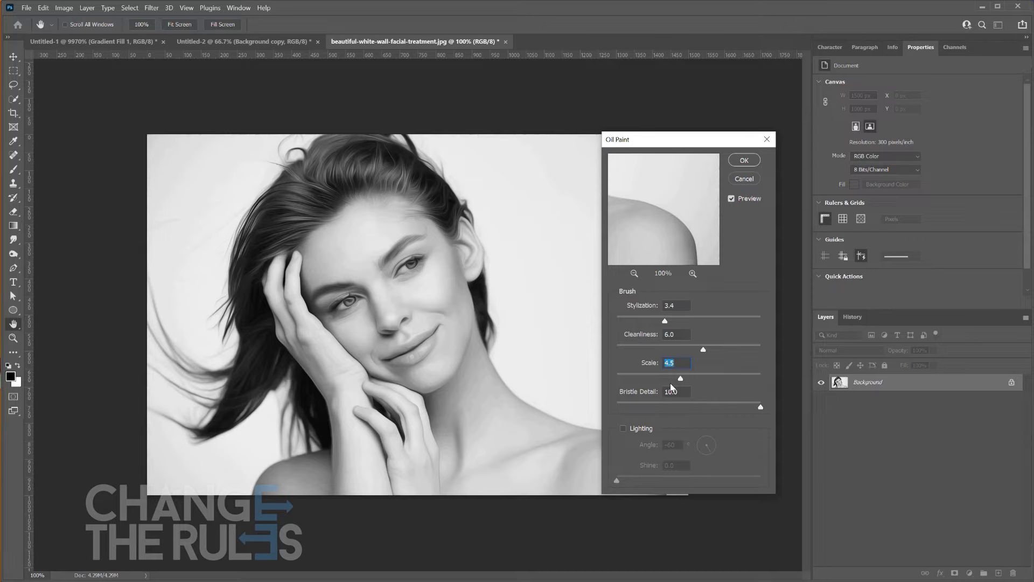
pyautogui.click(746, 160)
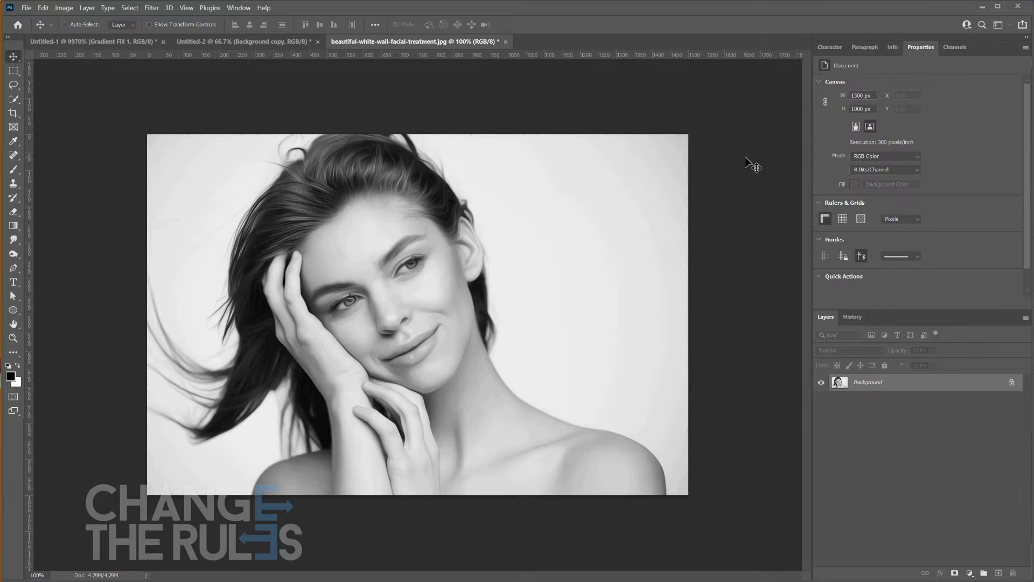
# Select the entire wave pattern in the Untitled-2 document and copy it
pyautogui.click(270, 42)
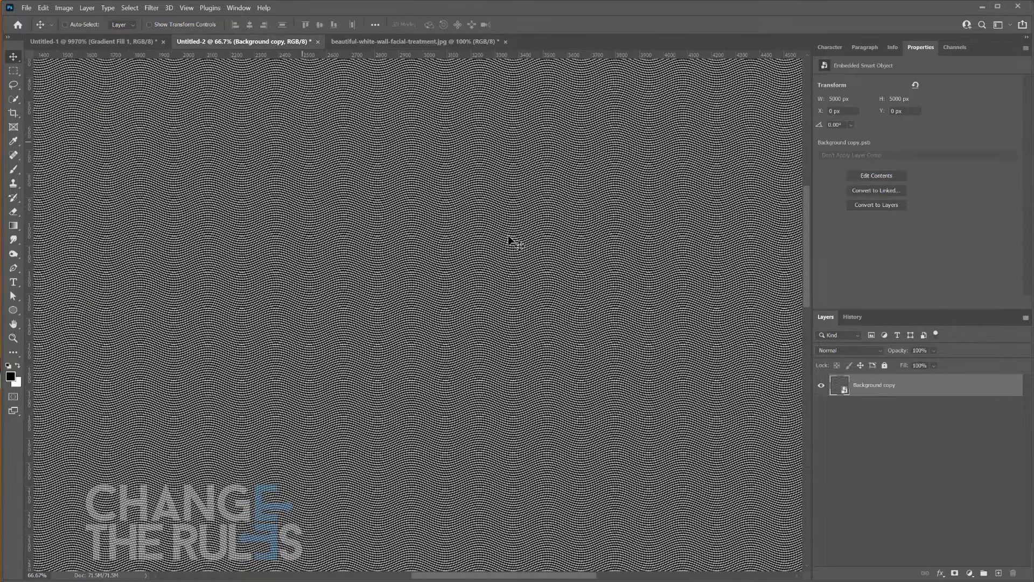
pyautogui.press('z')
pyautogui.keyDown('alt'); pyautogui.click(542, 230); pyautogui.keyUp('alt')
pyautogui.keyDown('alt'); pyautogui.click(542, 230); pyautogui.keyUp('alt')
pyautogui.press('v')
pyautogui.moveTo(542, 230); pyautogui.dragTo(560, 221)
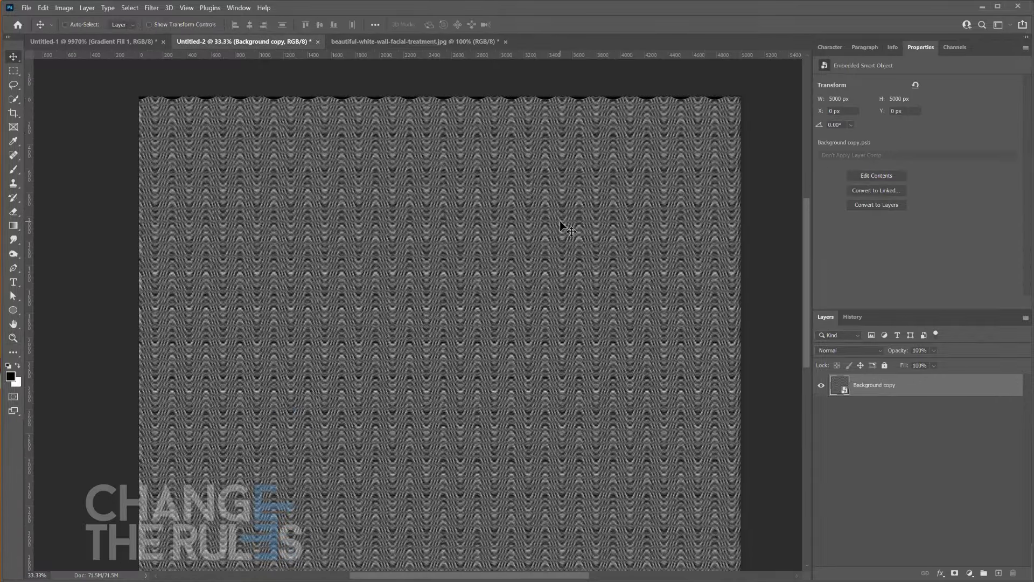
pyautogui.hotkey('ctrl', 'a')
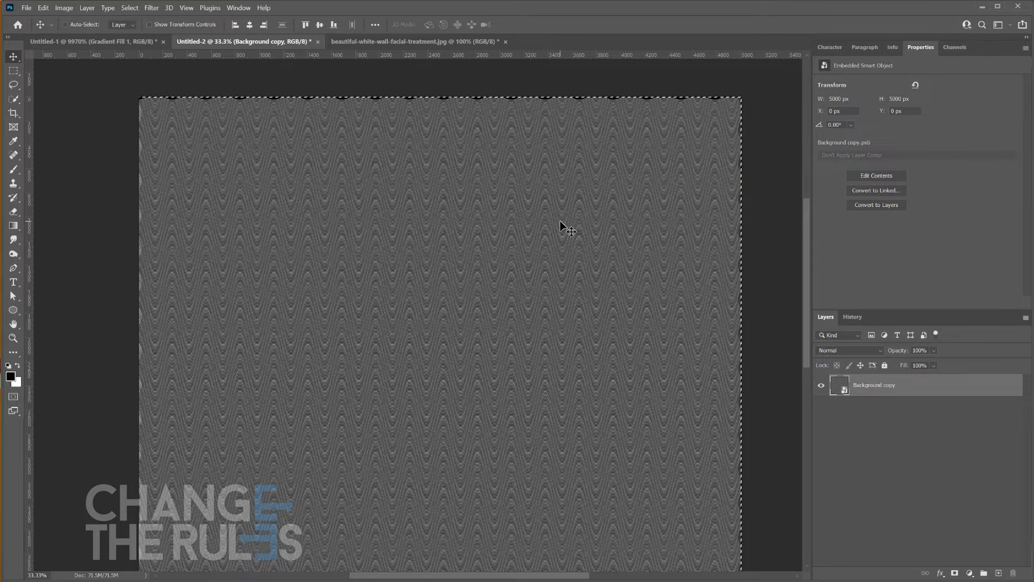
pyautogui.hotkey('ctrl', 'c')
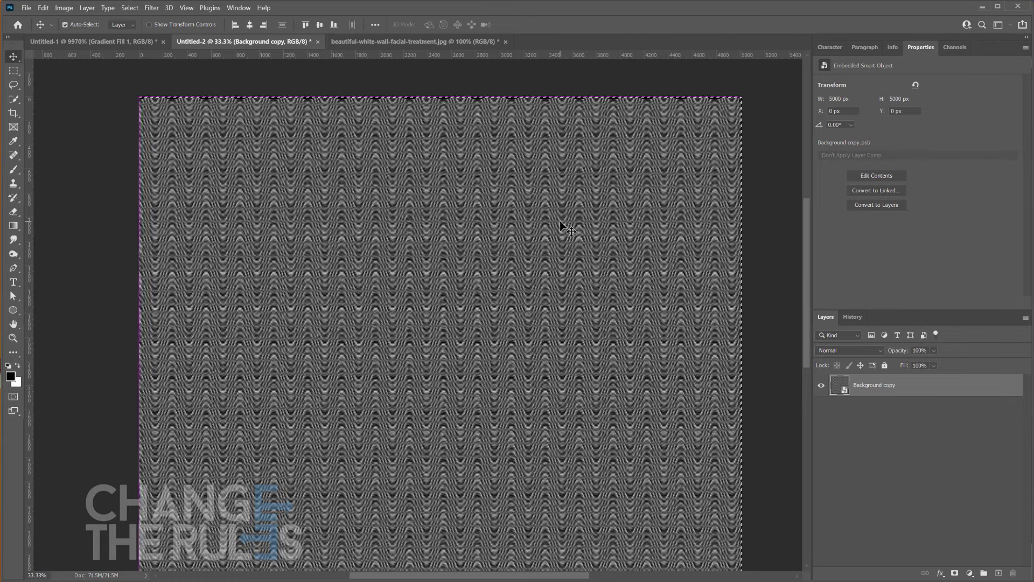
# Paste the wave pattern into the portrait document, position it to cover the whole photo, and set its blend mode to Divide
pyautogui.hotkey('ctrl', 'Tab')
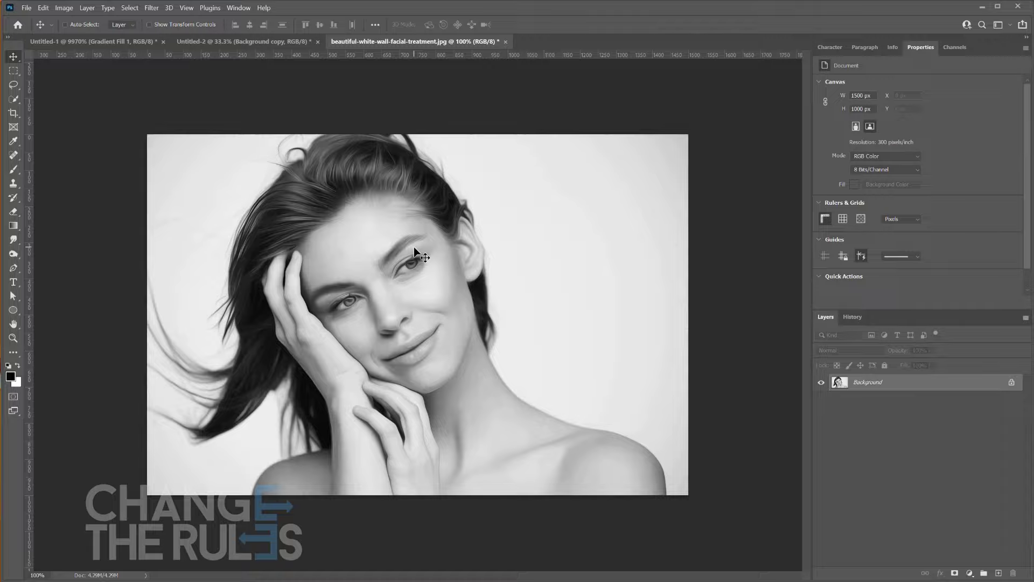
pyautogui.hotkey('ctrl', 'v')
pyautogui.moveTo(452, 317); pyautogui.dragTo(446, 276)
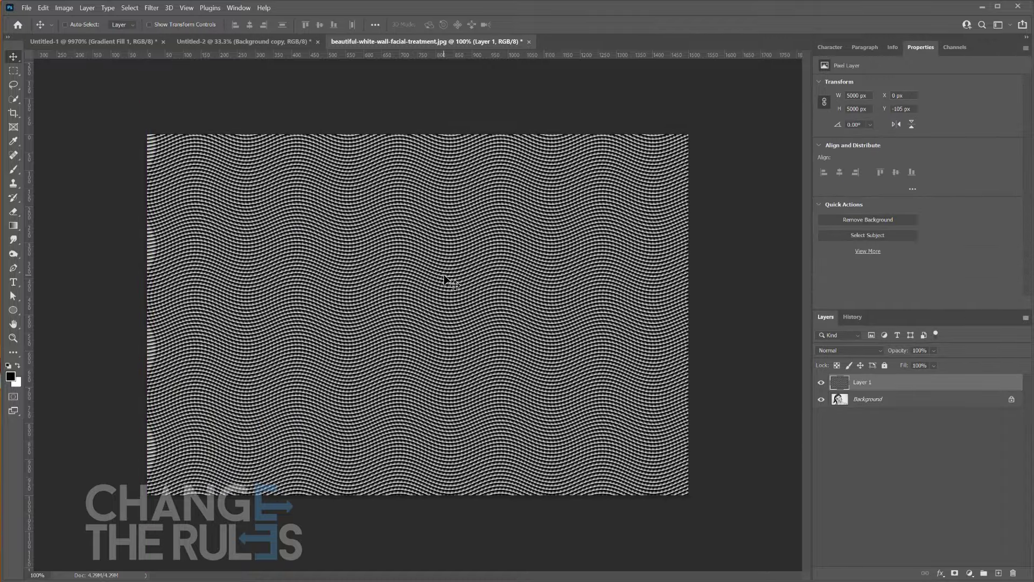
pyautogui.click(859, 351)
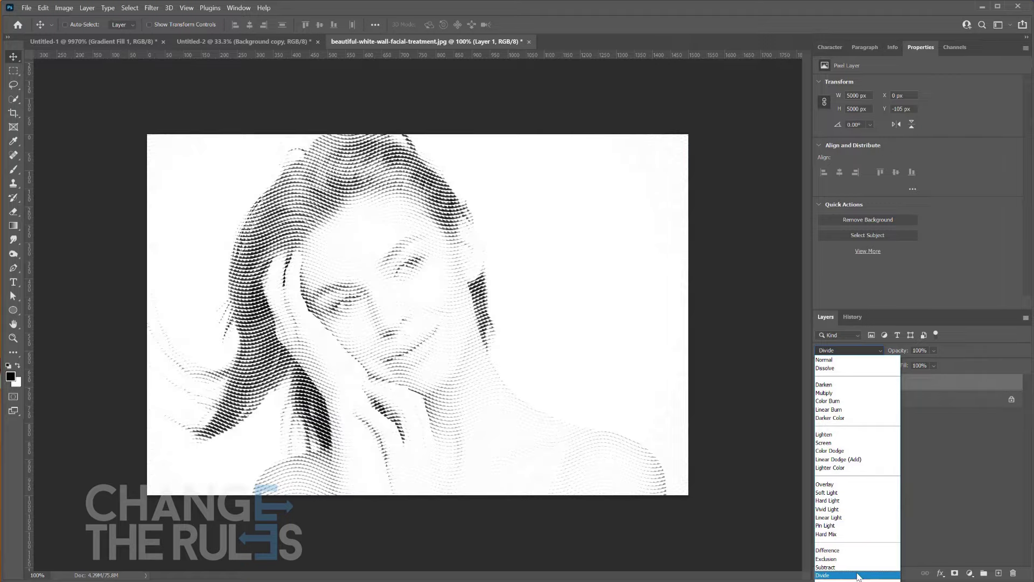
pyautogui.click(859, 575)
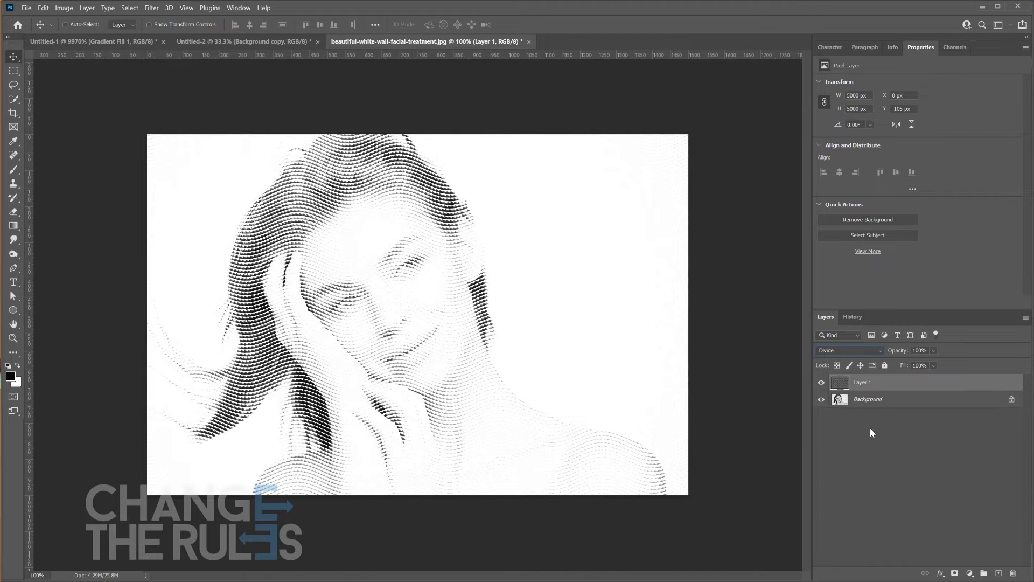
# Add a Levels adjustment directly above the Background layer with input levels of 32 black, 0.33 midtone and 255 white
pyautogui.click(880, 398)
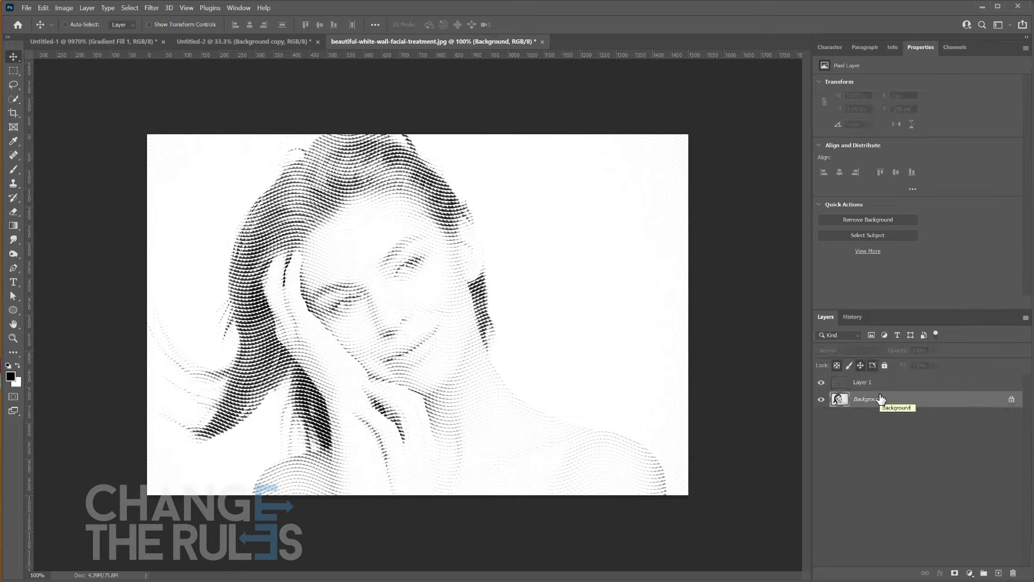
pyautogui.click(969, 573)
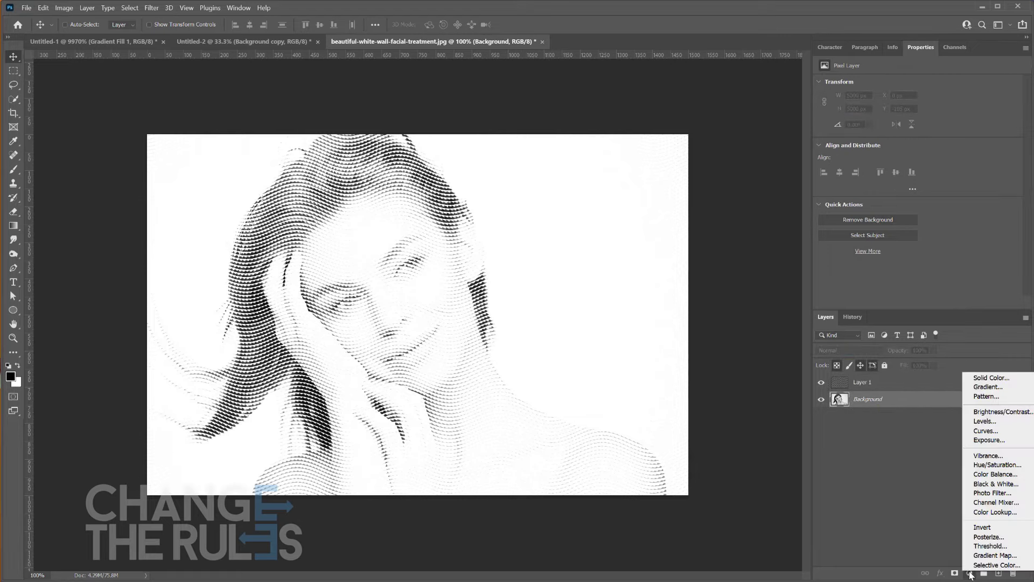
pyautogui.click(990, 421)
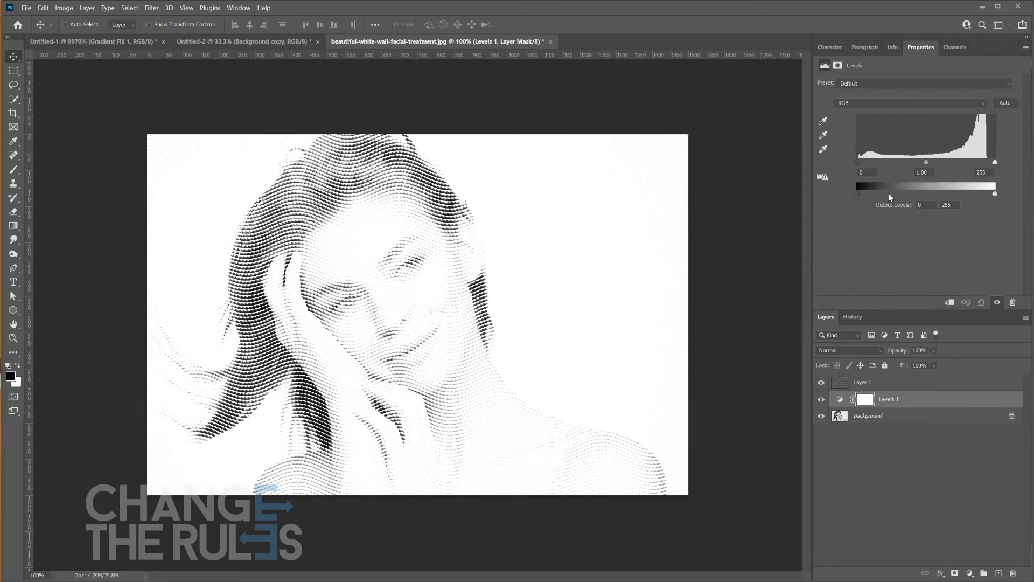
pyautogui.moveTo(858, 162); pyautogui.dragTo(887, 162)
pyautogui.moveTo(967, 162)
pyautogui.mouseDown()
pyautogui.moveTo(947, 160)
pyautogui.moveTo(970, 162)
pyautogui.mouseUp()
pyautogui.moveTo(887, 161); pyautogui.dragTo(874, 161)
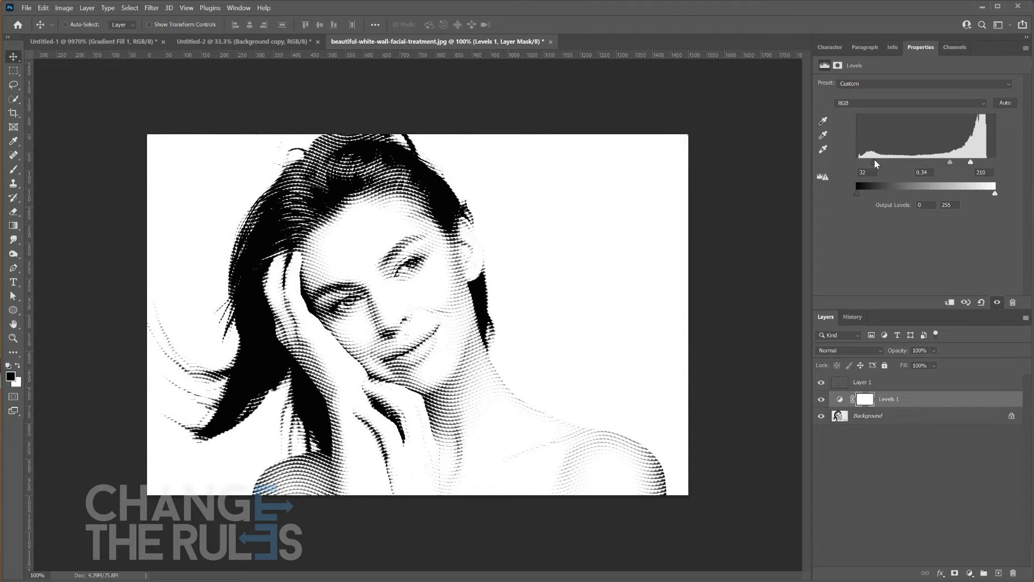
pyautogui.moveTo(949, 161); pyautogui.dragTo(1000, 162)
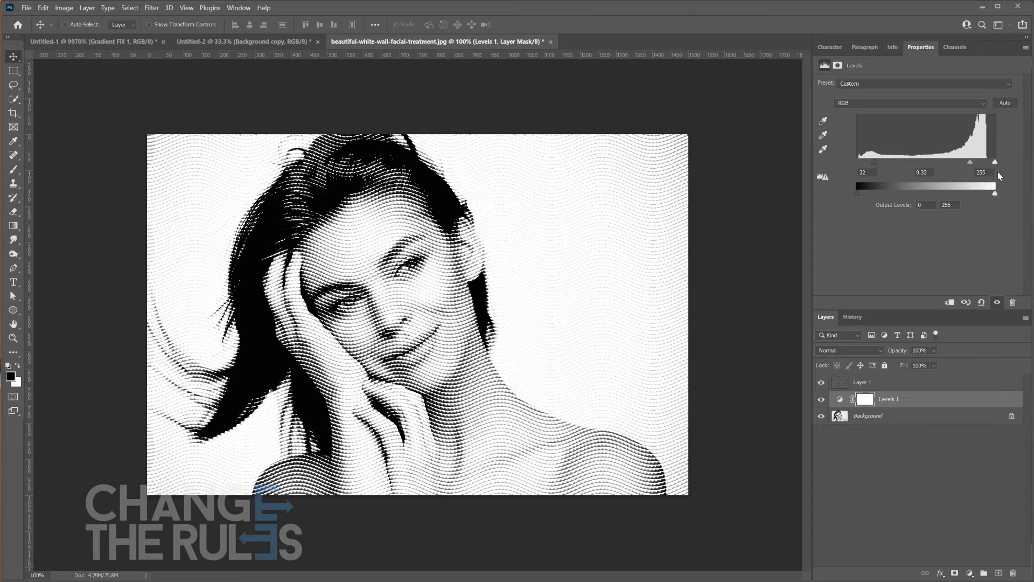
# Lower the opacity of the wave pattern layer, Layer 1, to 85% and deselect the layers
pyautogui.click(910, 382)
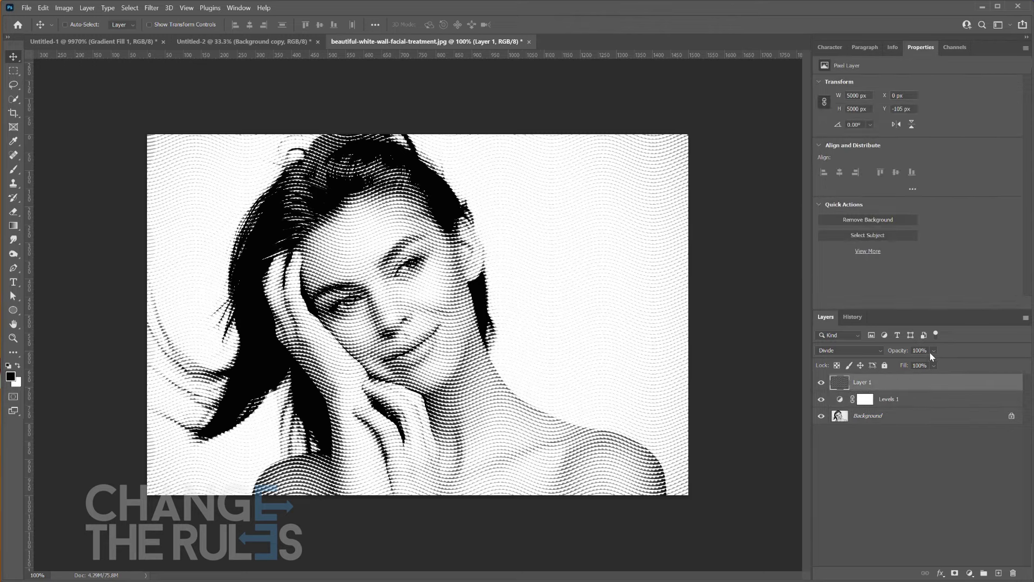
pyautogui.moveTo(947, 363)
pyautogui.mouseDown()
pyautogui.moveTo(904, 364)
pyautogui.moveTo(946, 364)
pyautogui.mouseUp()
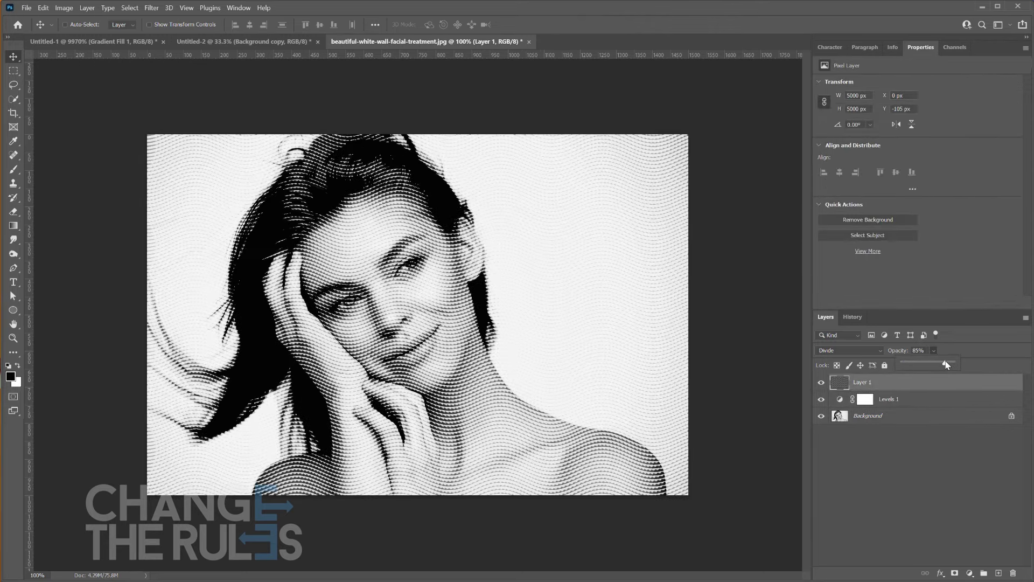
pyautogui.click(948, 449)
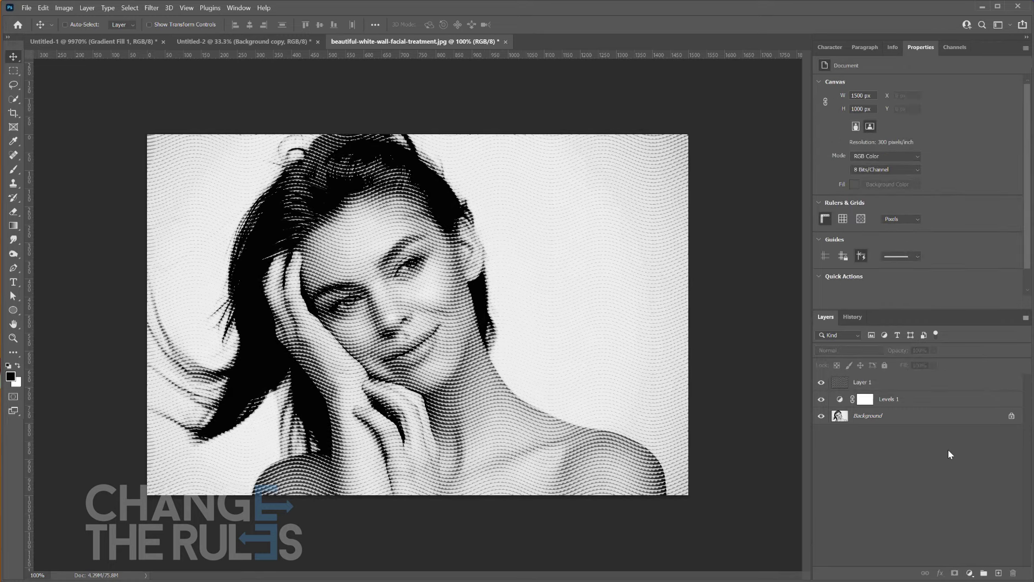